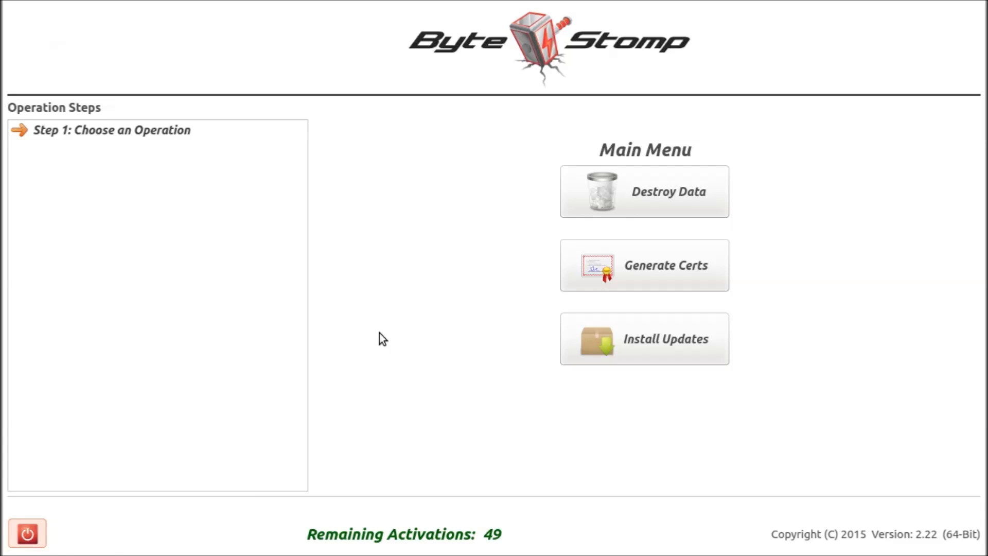
Request a system shutdown and decline the confirmation.
left_click(29, 533)
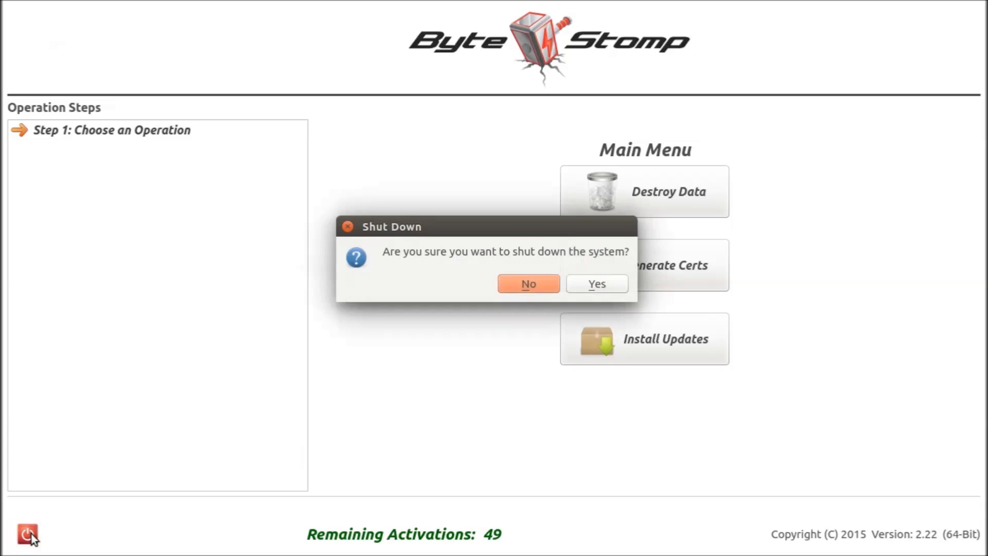
left_click(529, 289)
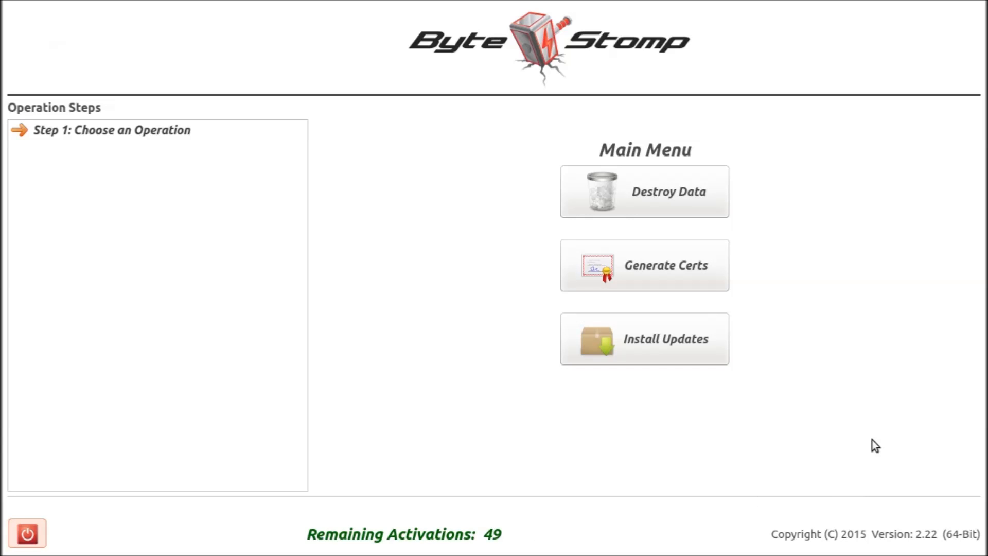
Start a data destruction operation and accept its terms and conditions.
left_click(709, 194)
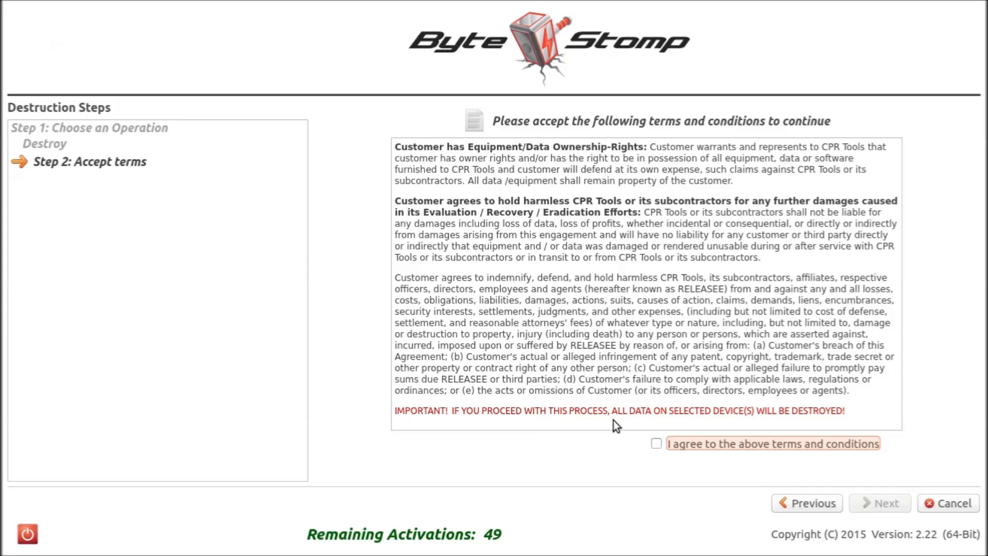
left_click(658, 443)
left_click(872, 505)
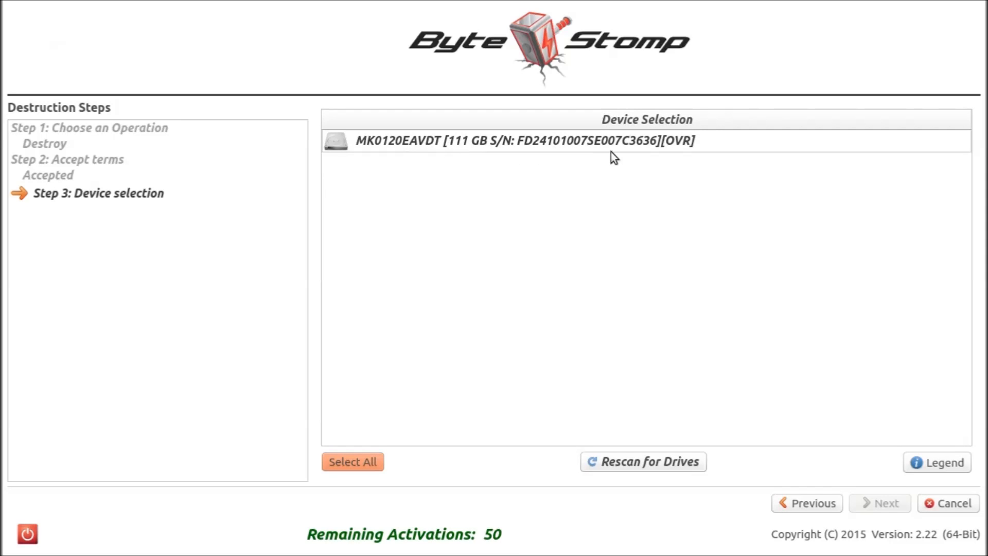
Choose the 111 GB MK0120EAVDT drive for destruction, checking the erasure legend before continuing to job setup.
left_click(684, 149)
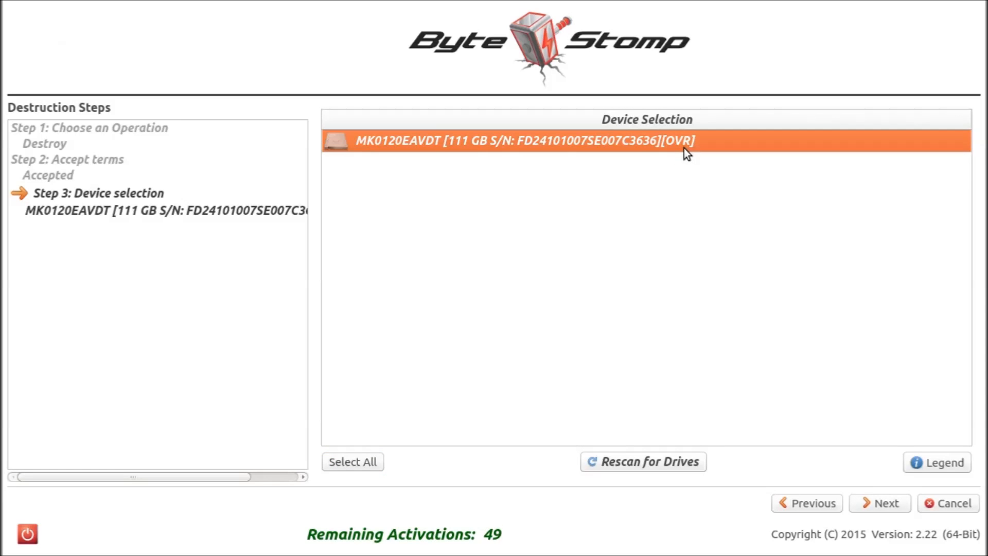
left_click(920, 463)
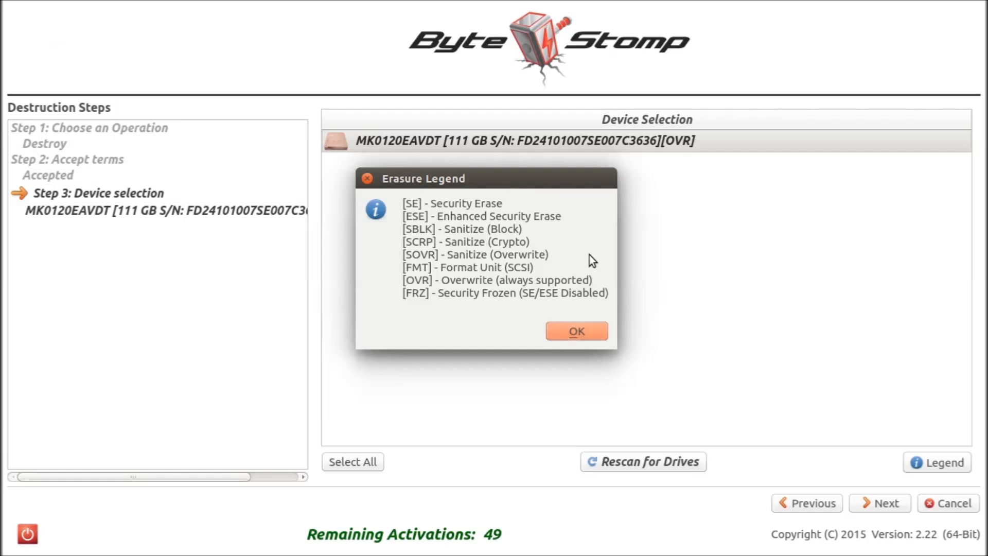
left_click(587, 339)
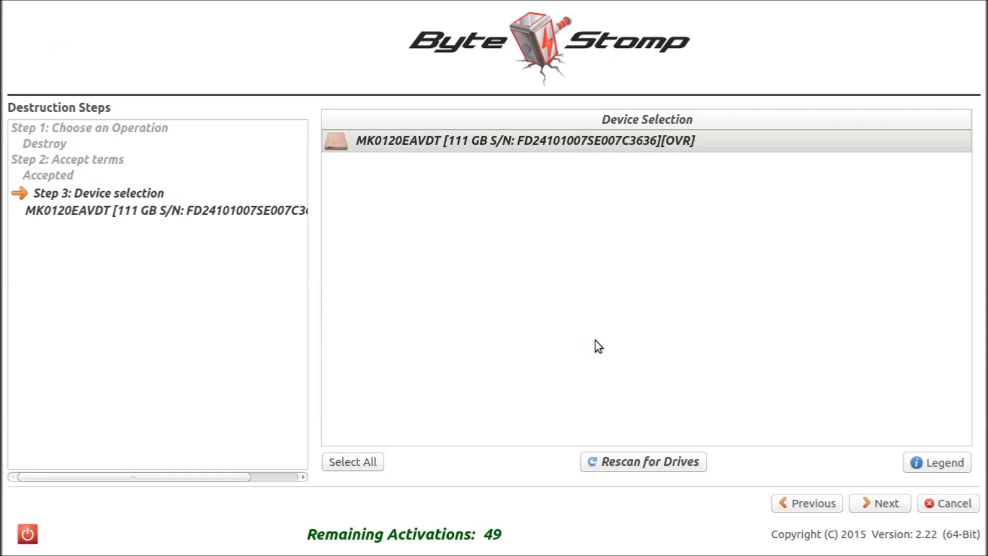
left_click(808, 143)
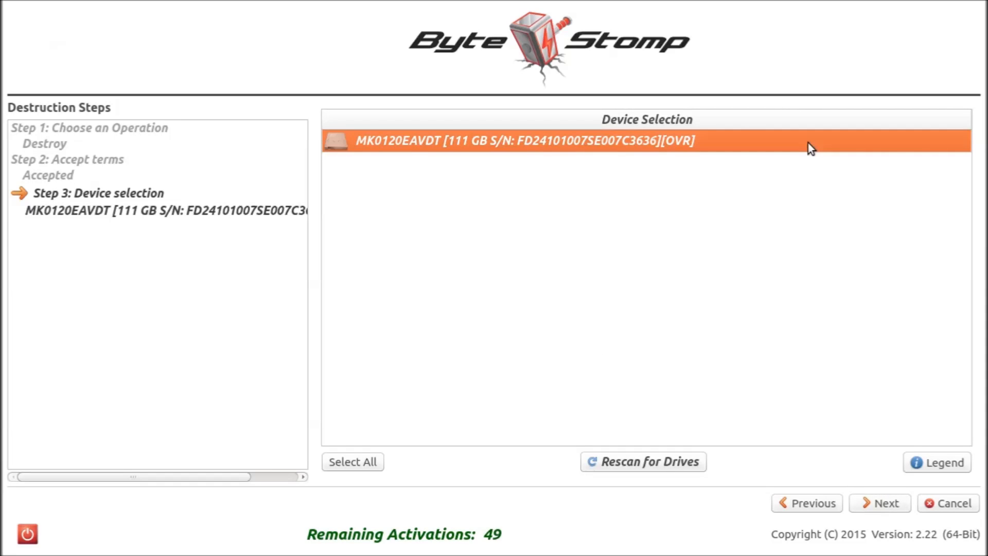
left_click(875, 505)
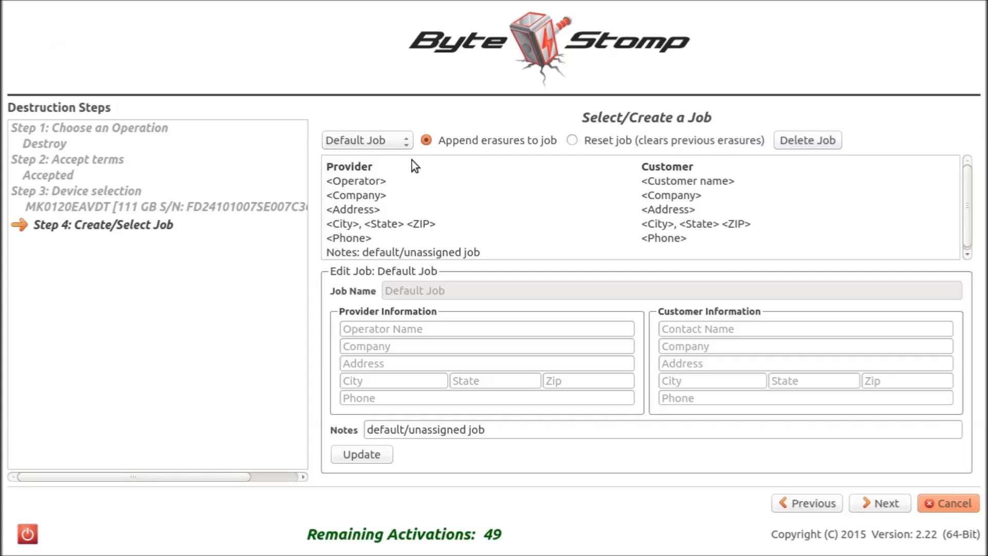
Start a new job and name it "Andrew Company".
left_click(407, 141)
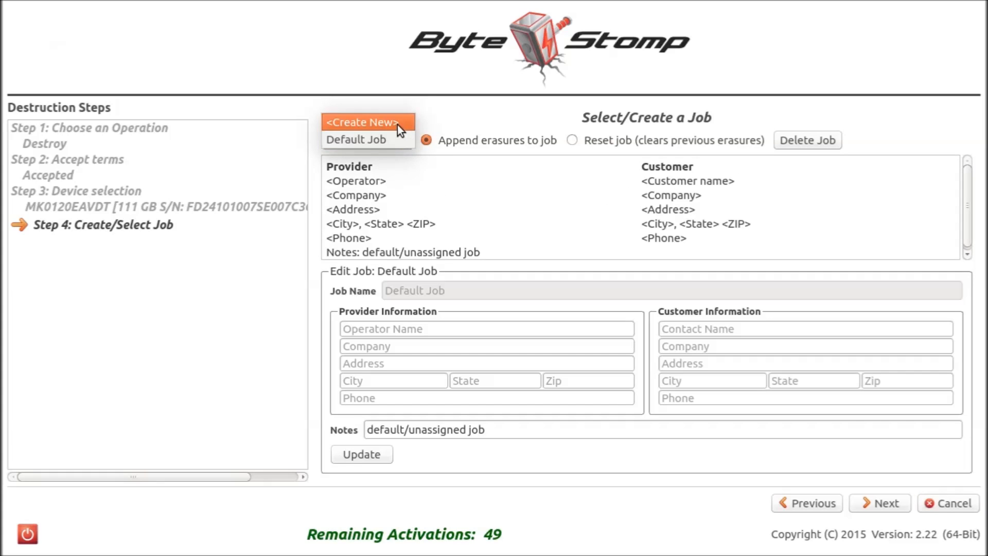
left_click(397, 125)
left_click(446, 290)
type("Andrew ")
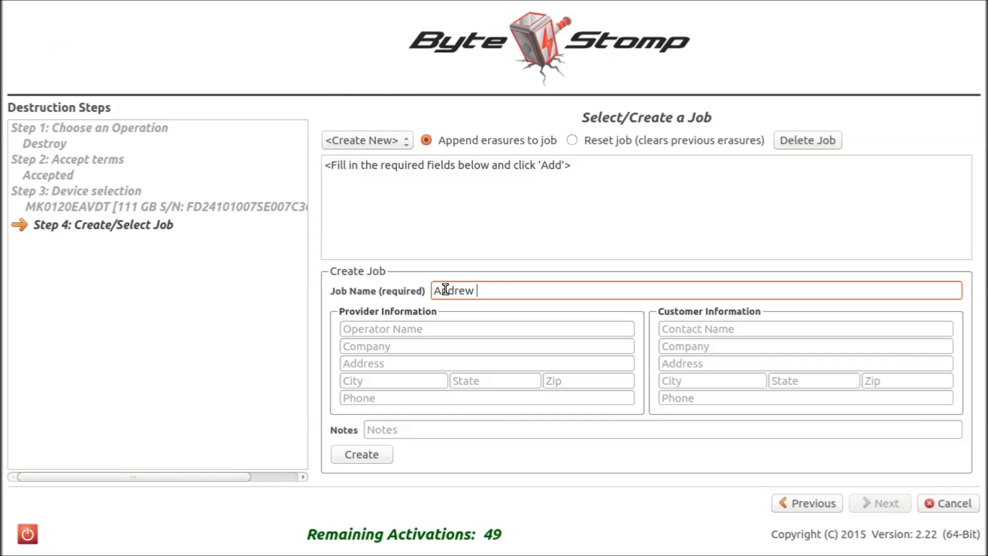
type("Company")
Enter the provider's operator name and set the provider company to ABC.
key("Tab")
type("John")
key("Tab")
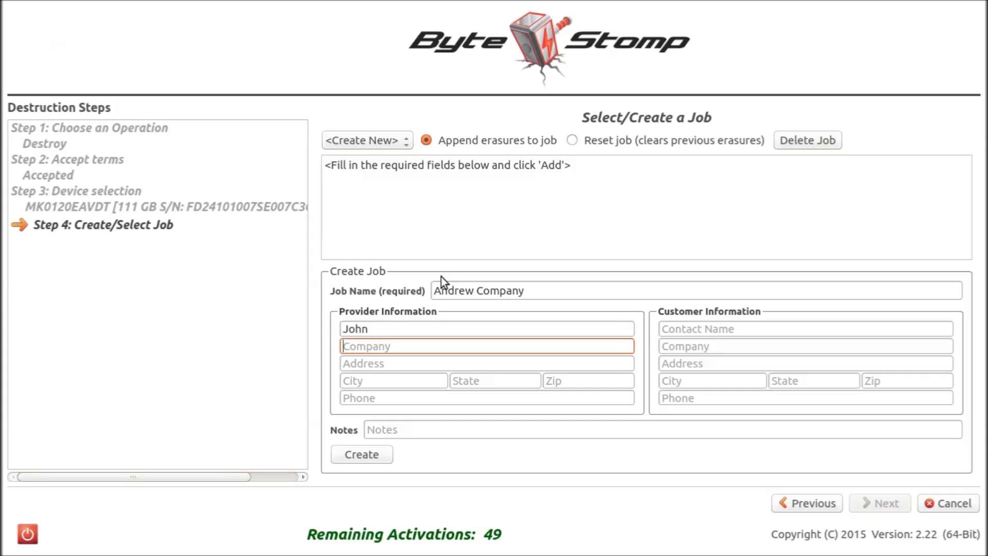
type("ABC")
key("Tab")
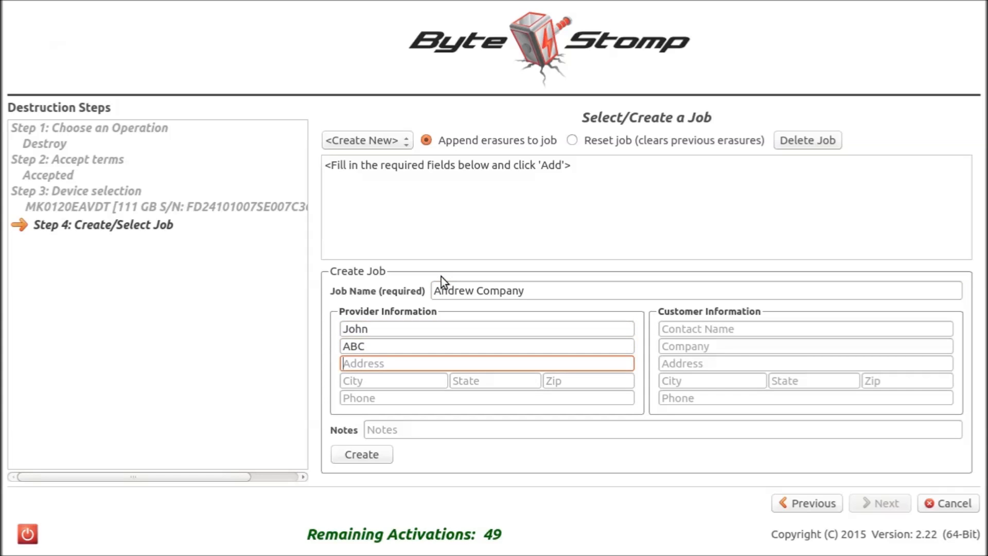
Fill in the provider's street address, city, state, ZIP code and phone number.
type("123 Main")
key("Tab")
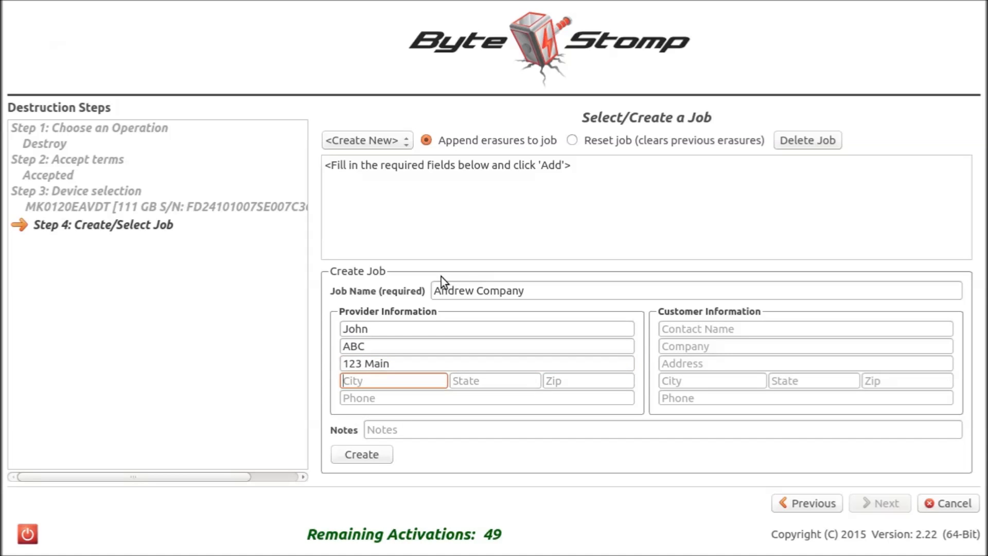
type("ANywhere")
key("Tab")
type("USA")
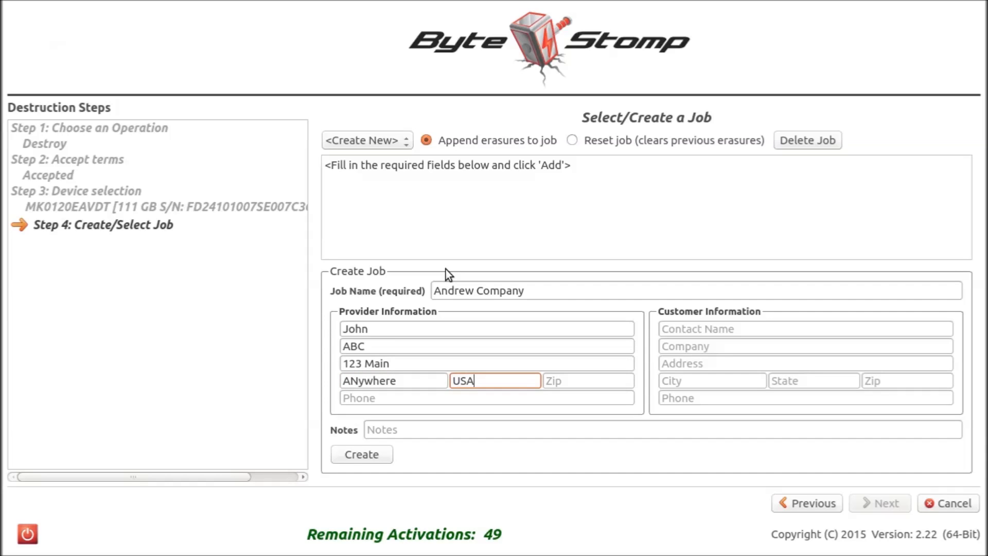
key("Tab")
type("222332")
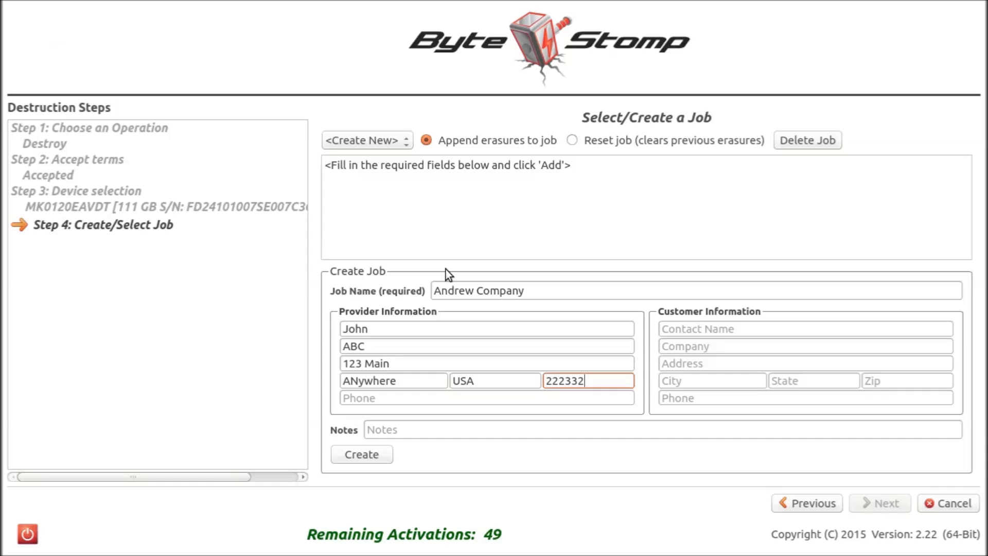
key("Tab")
type("1111111")
key("Tab")
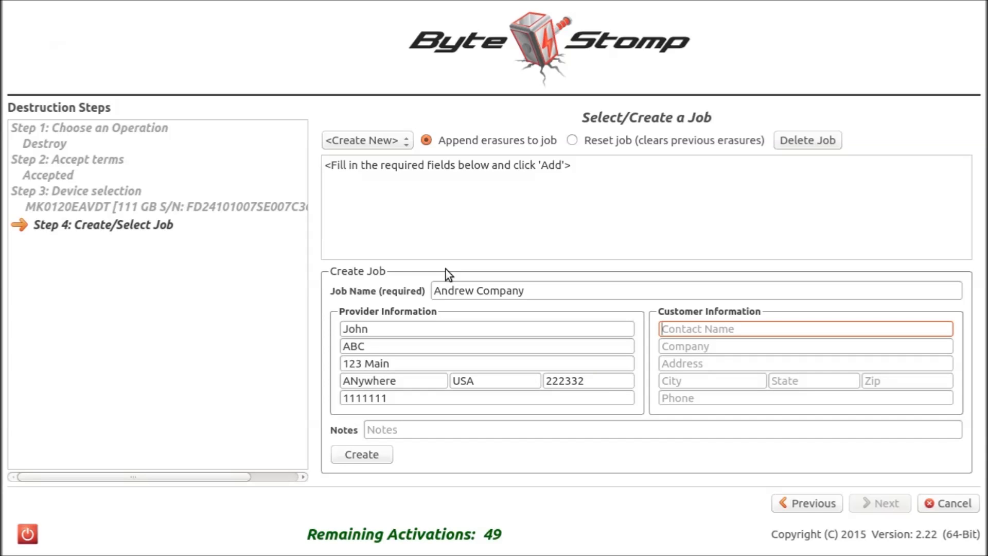
Enter the customer's contact name and set the customer company to "Andrew".
type("Sue")
key("Tab")
type("Andrew")
key("Tab")
Fill in the customer's street address, city, state, ZIP code and phone number.
type("123")
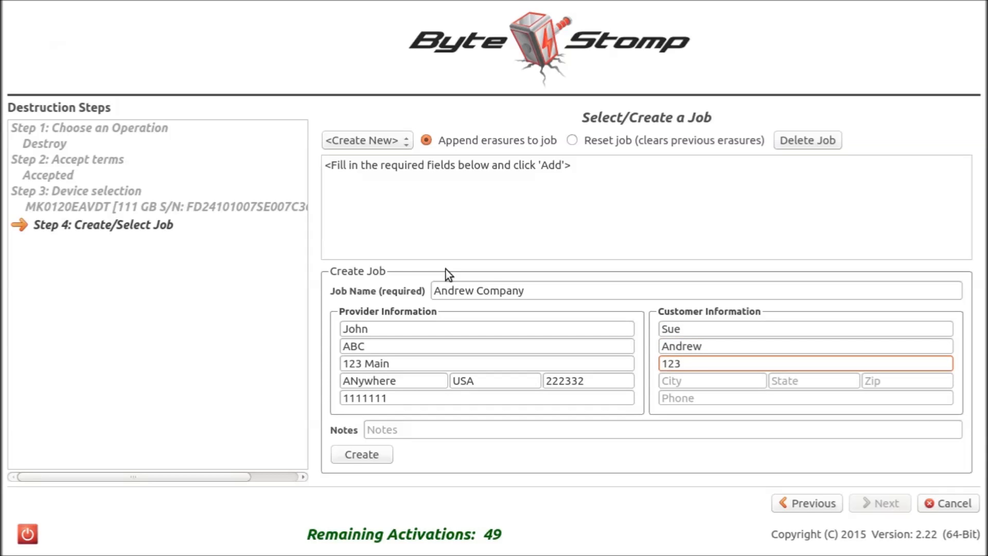
type(" High")
key("Tab")
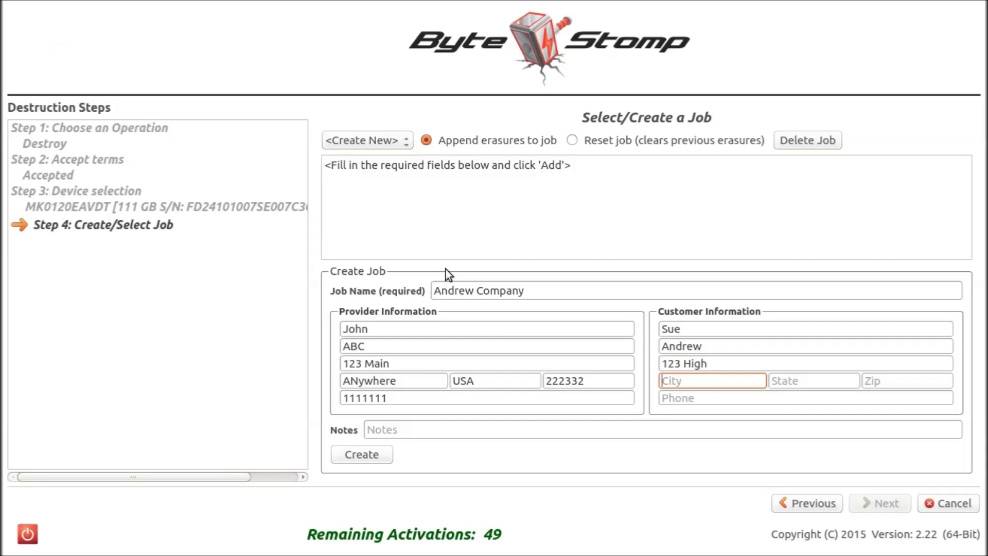
type("Columb")
key("BackSpace")
type("bus")
key("Tab")
type("OH")
key("Tab")
type("12221")
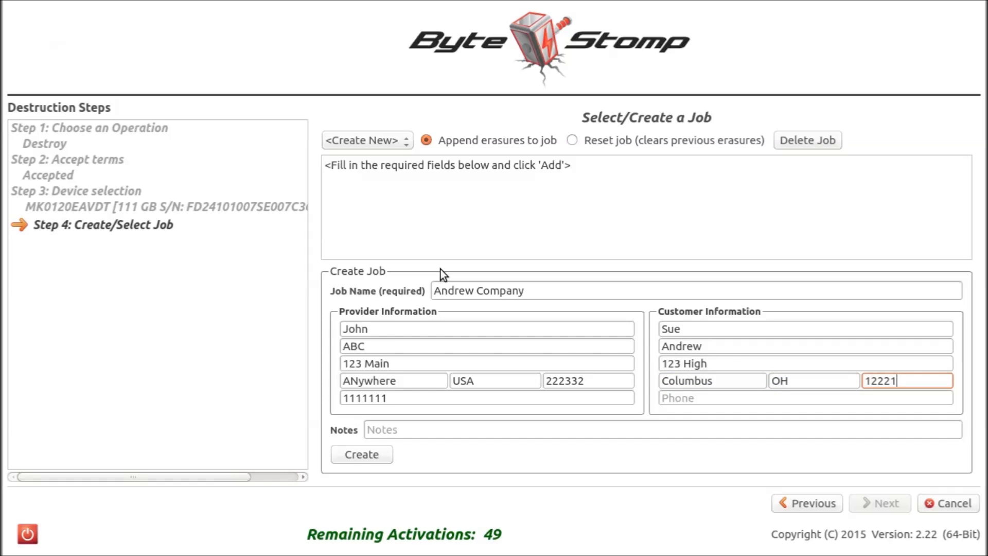
key("Tab")
type("1222111")
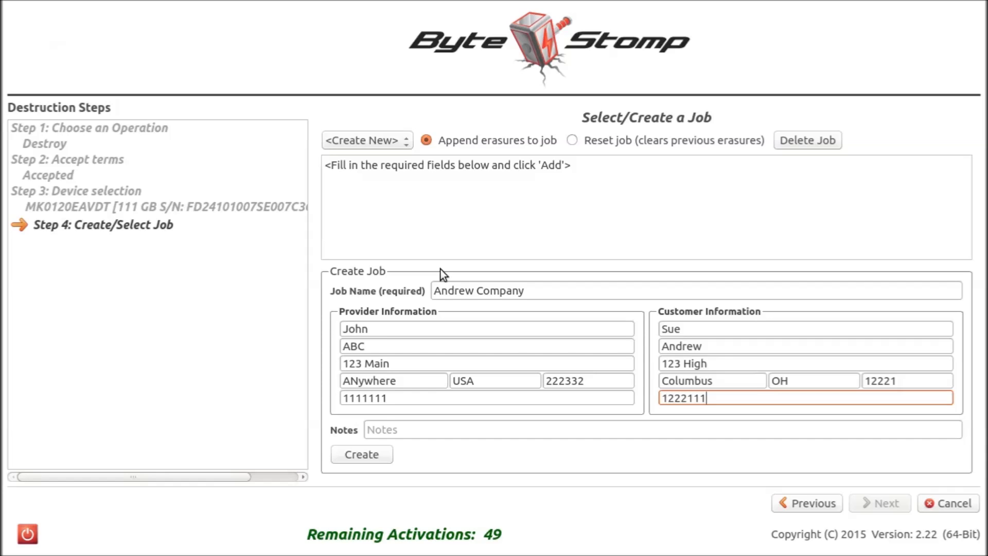
Add the note "This for training" and create the job.
key("Tab")
type("This for training")
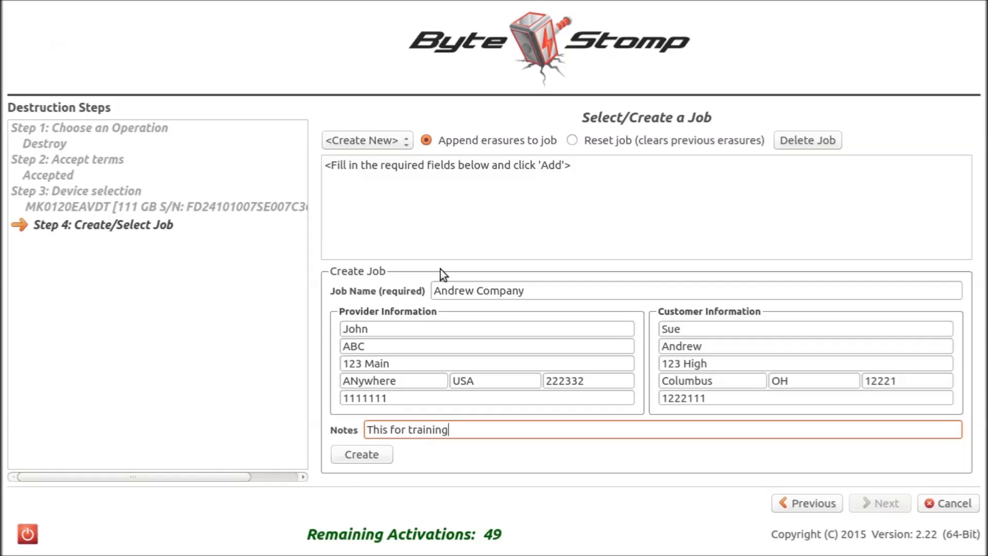
left_click(360, 456)
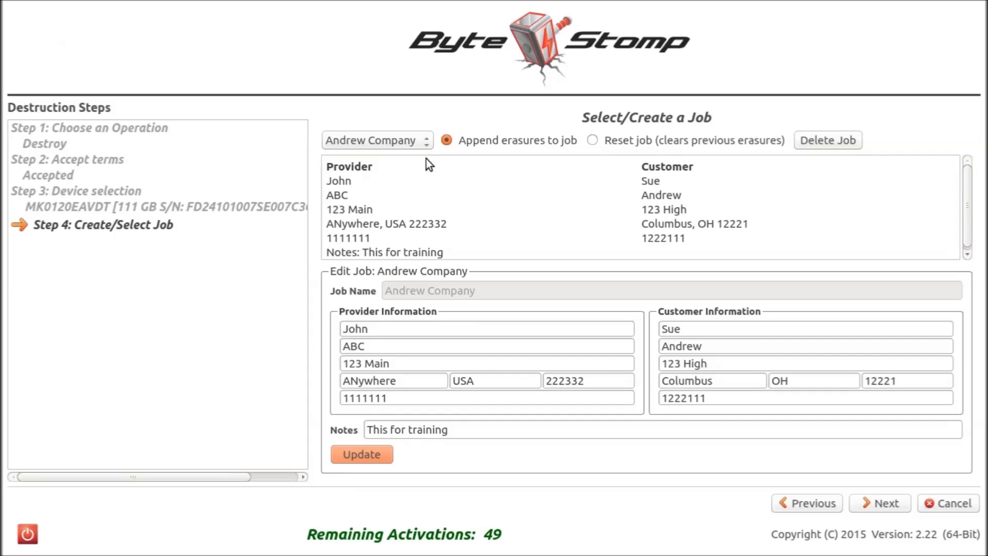
View the Default Job's details, reselect the Andrew Company job and continue to the destruction options.
left_click(425, 142)
left_click(408, 126)
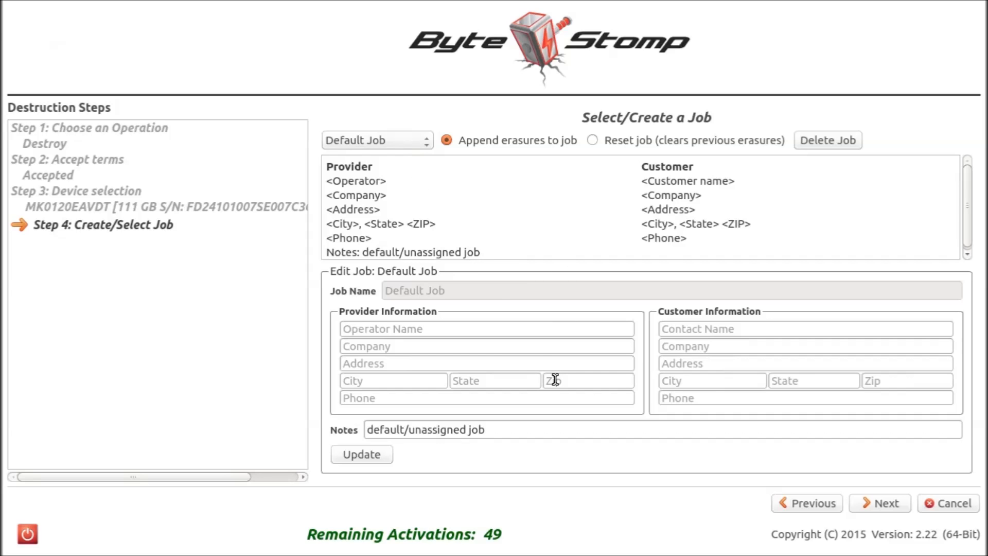
left_click(371, 141)
left_click(373, 150)
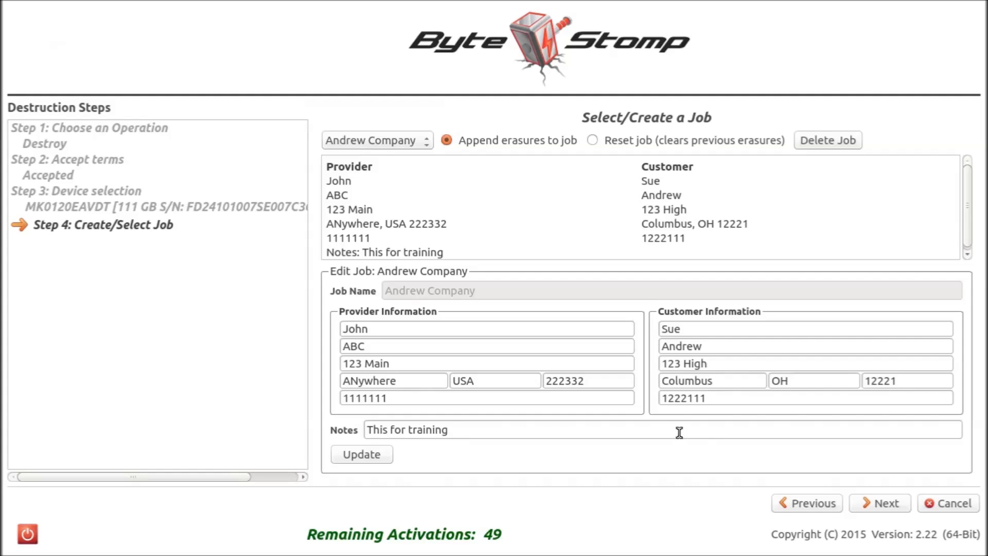
left_click(863, 499)
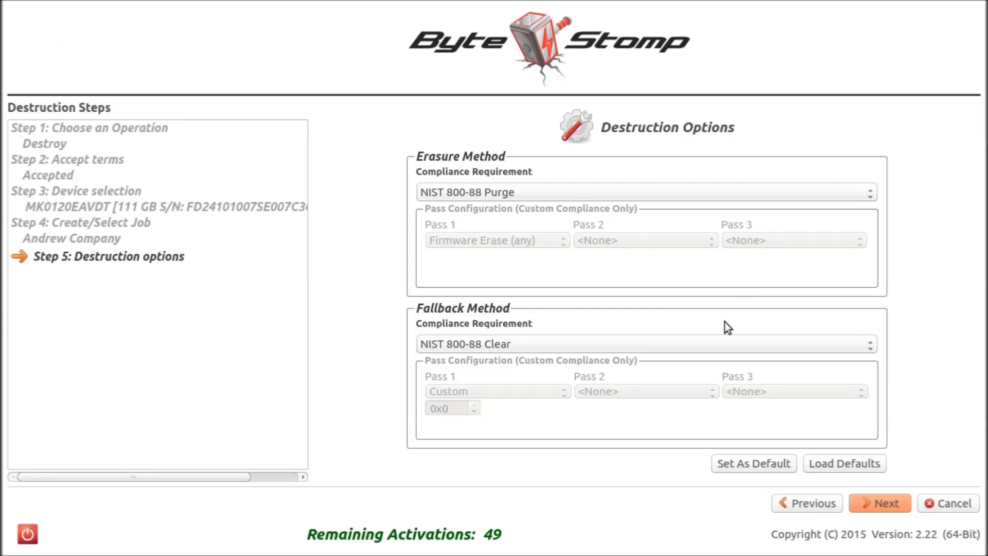
Try NIST 800-88 Clear, DoD 5220.22-M 3-Pass and the saved custom method as the erasure method's compliance requirement.
left_click(738, 192)
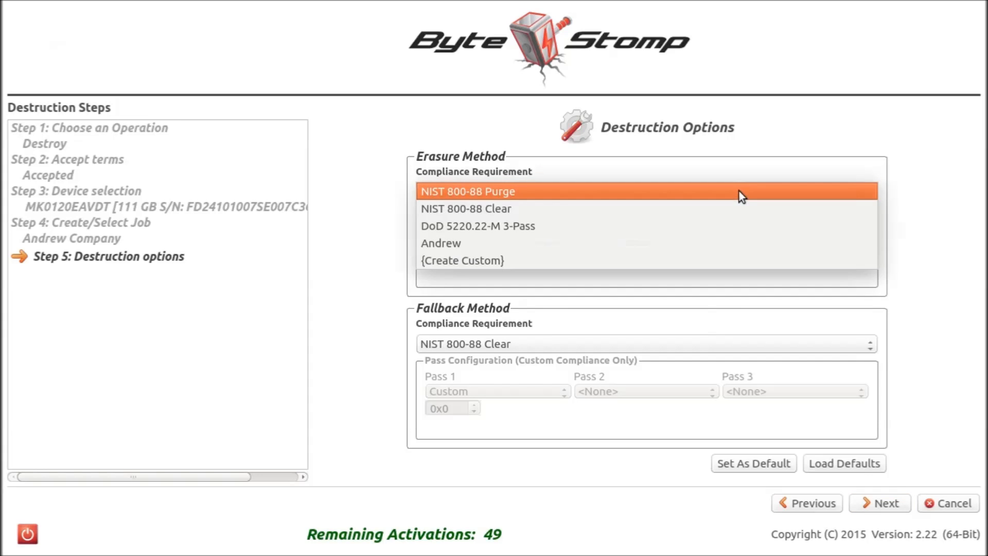
left_click(728, 212)
left_click(728, 189)
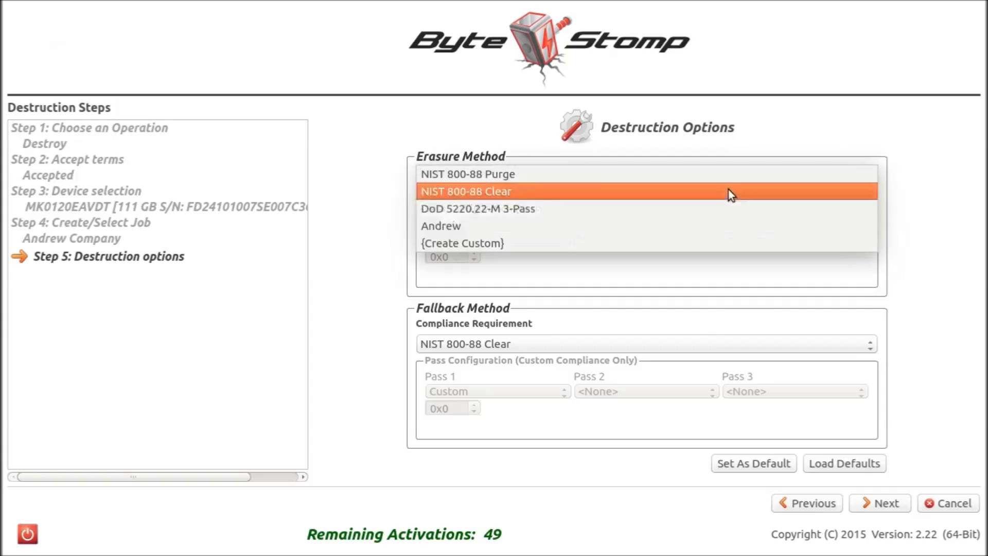
left_click(715, 202)
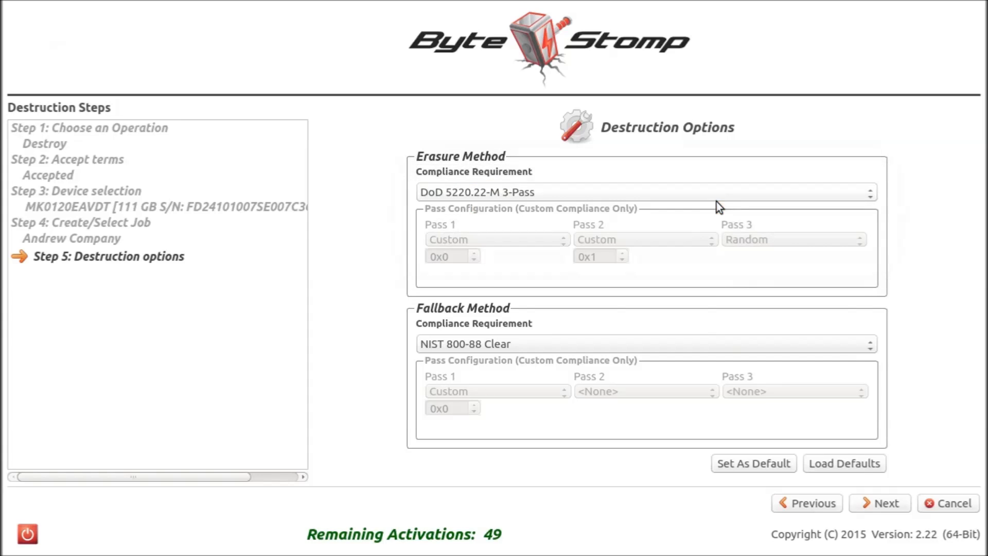
left_click(697, 198)
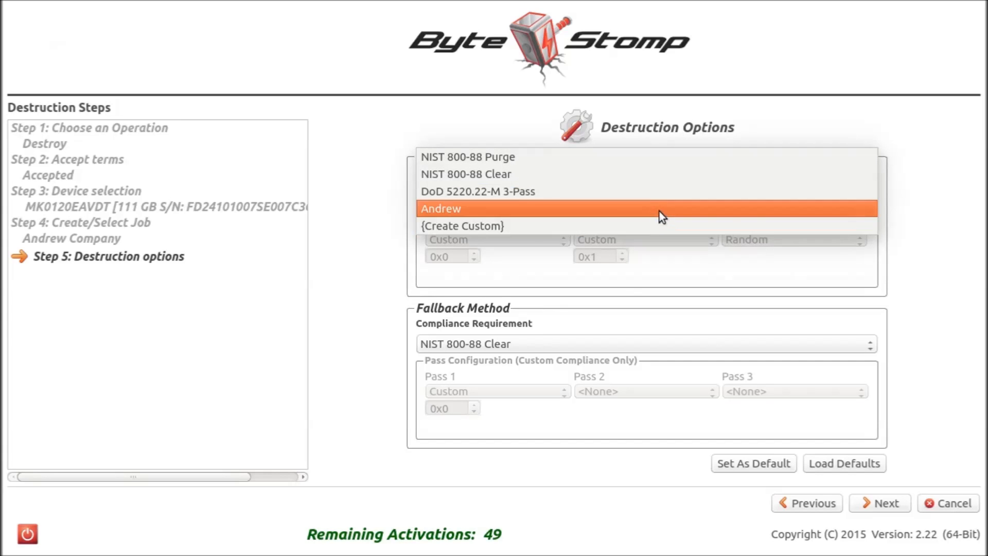
left_click(661, 216)
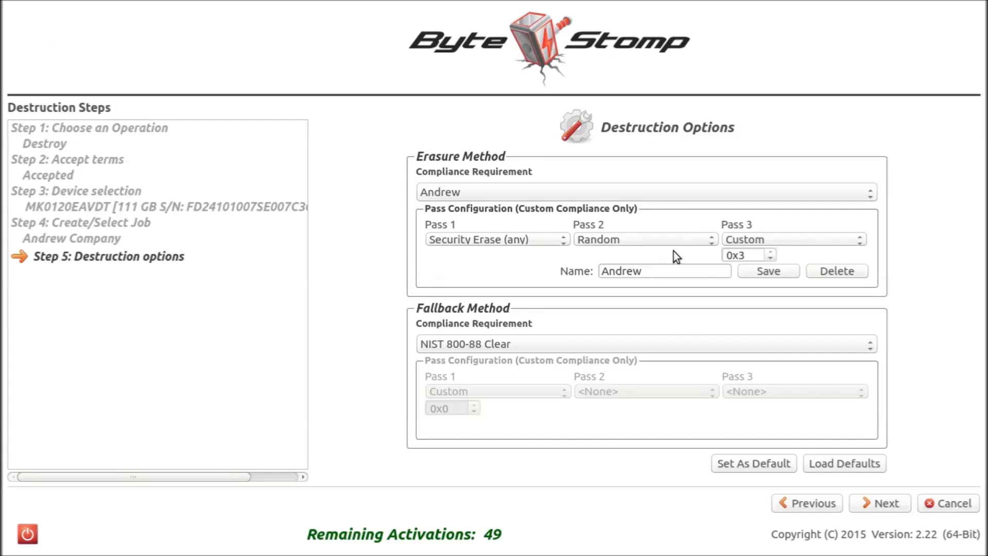
Set the erasure method's compliance requirement to Create Custom and name the method with the operator's first name.
left_click(687, 199)
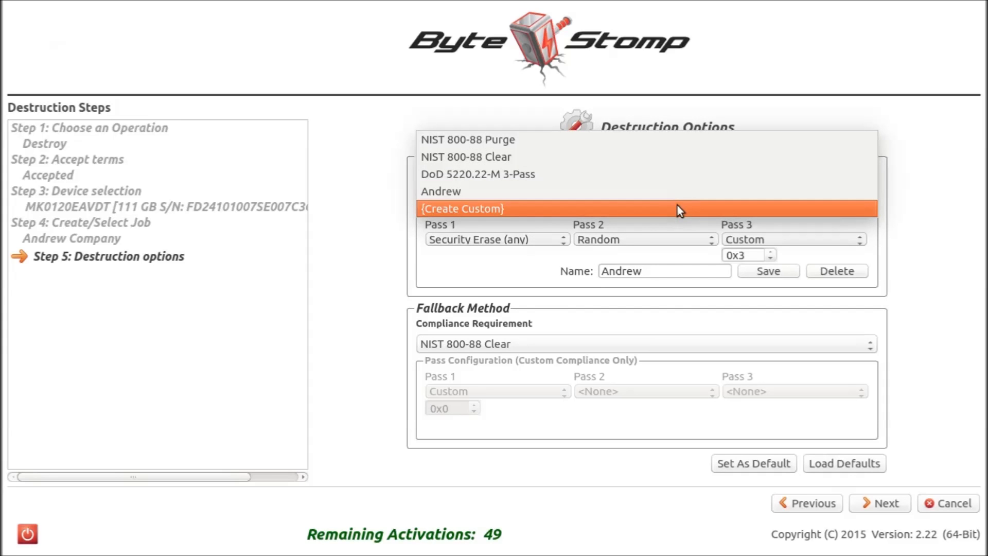
left_click(677, 204)
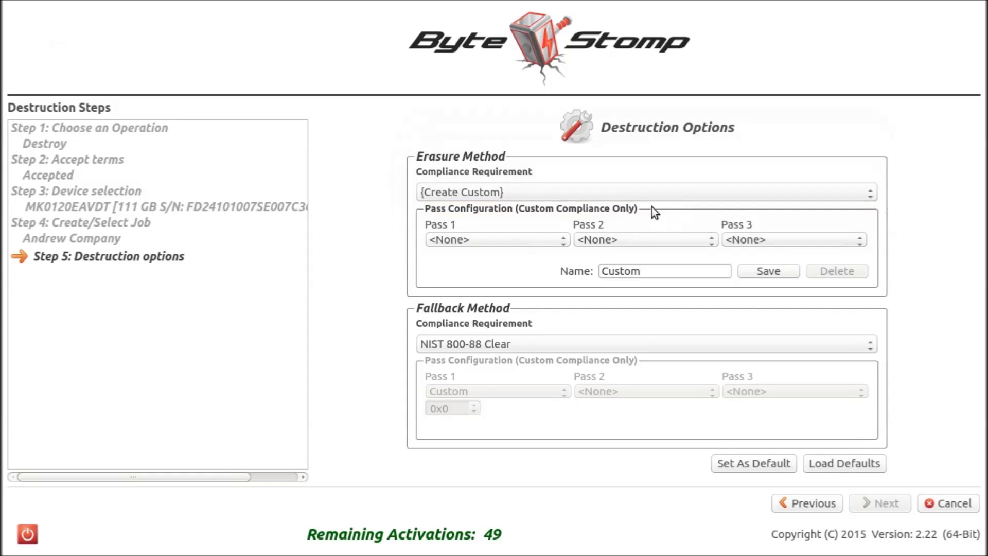
left_click_drag(644, 271, 588, 267)
type("JOhn")
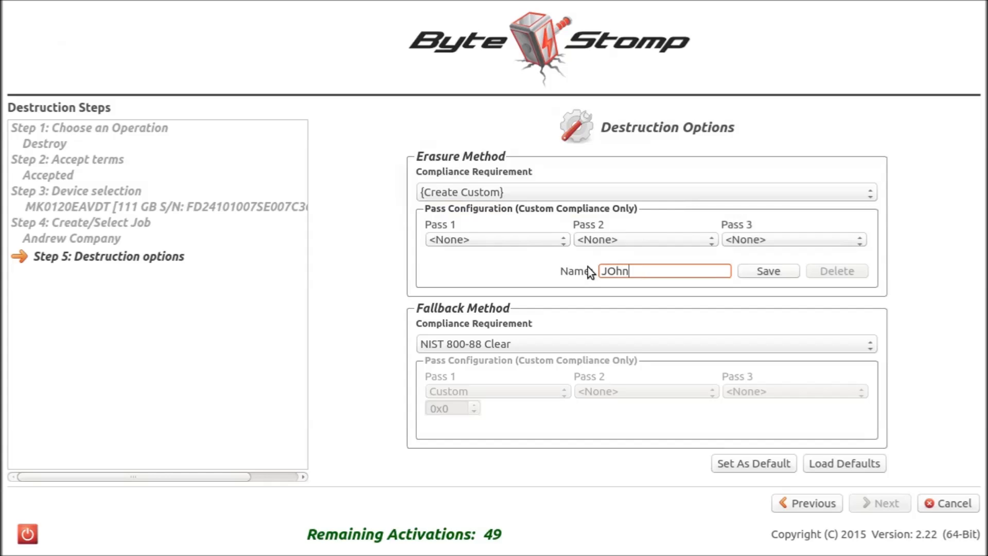
Set Pass 1 to Firmware Erase (any), Pass 2 to Security Erase and Pass 3 to Custom 0x1, and save the custom erasure method.
left_click(539, 239)
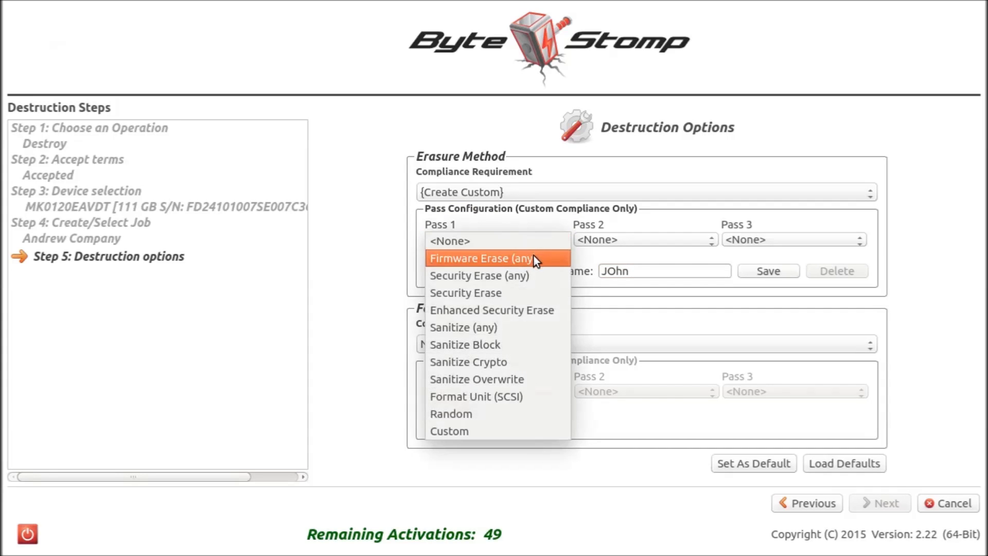
left_click(535, 256)
left_click(616, 242)
left_click(617, 293)
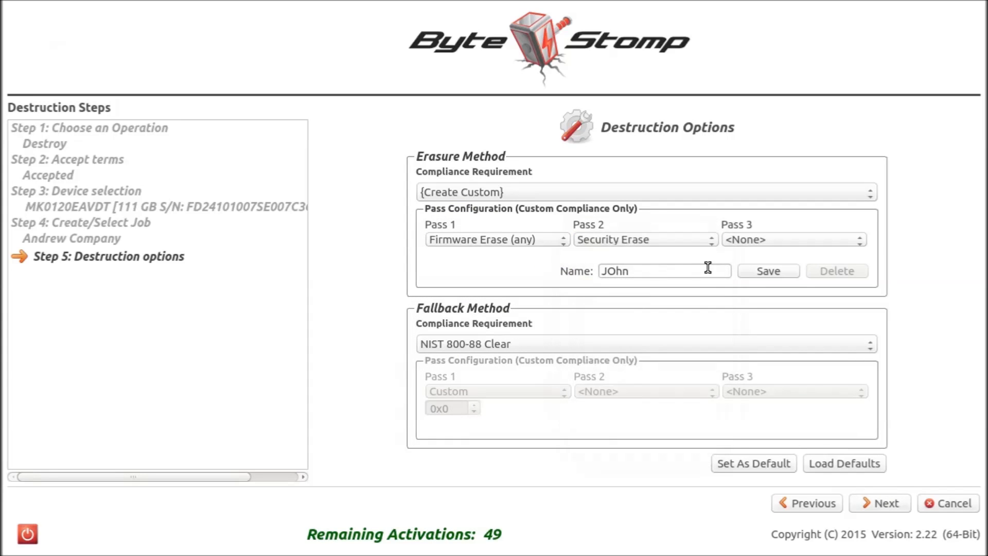
left_click(739, 242)
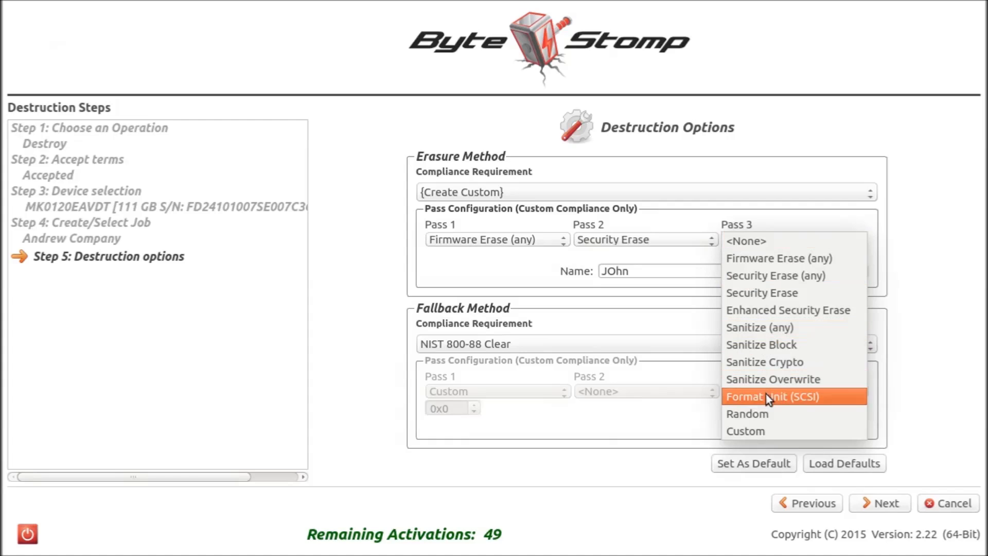
left_click(765, 423)
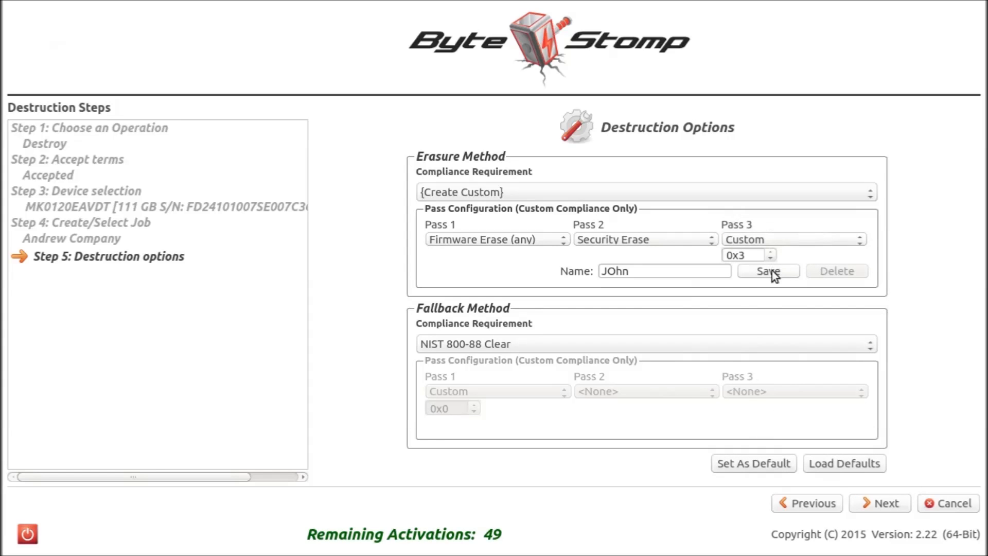
left_click(771, 258)
left_click(774, 267)
left_click(545, 280)
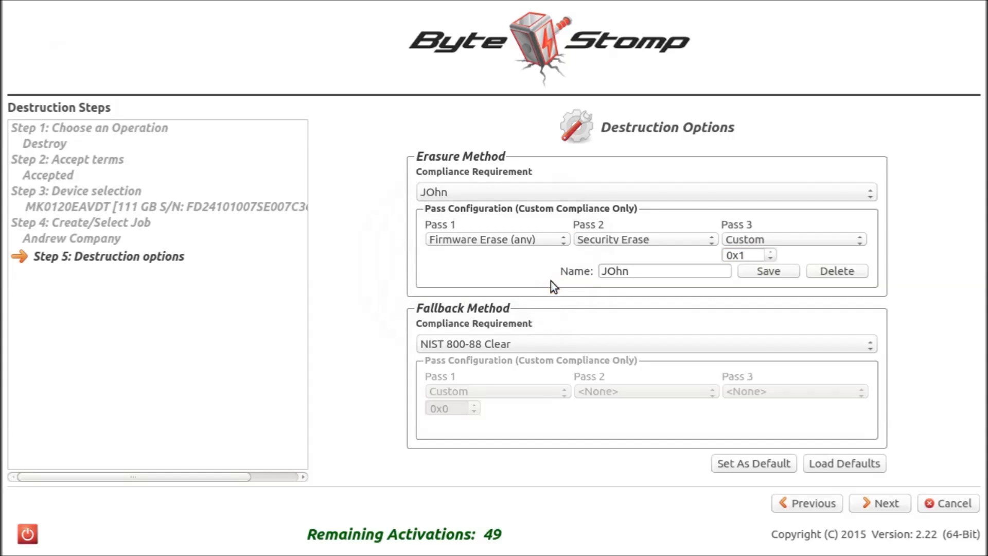
Try the newly saved custom method as the fallback's compliance requirement and the other saved custom method as the erasure method's.
left_click(541, 346)
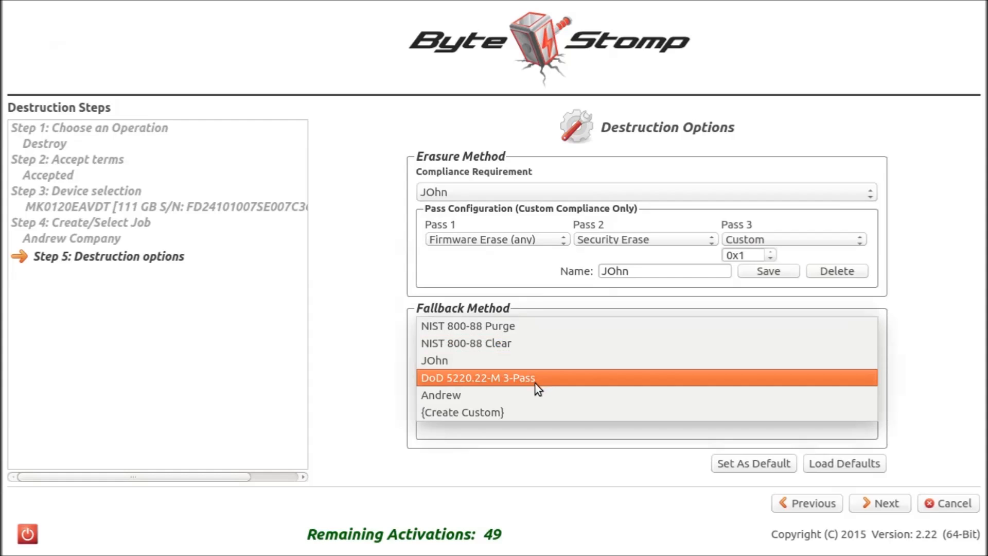
left_click(540, 361)
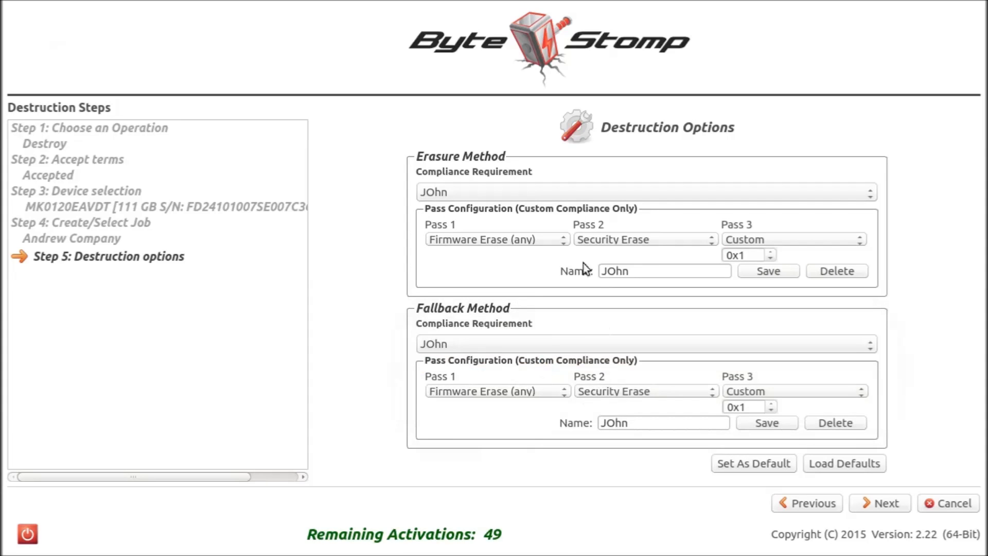
left_click(482, 199)
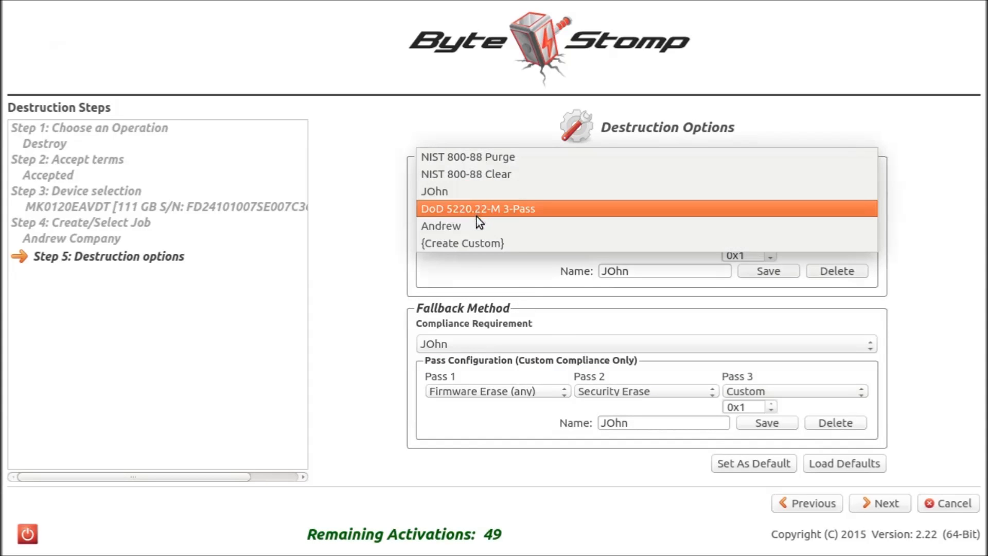
left_click(474, 222)
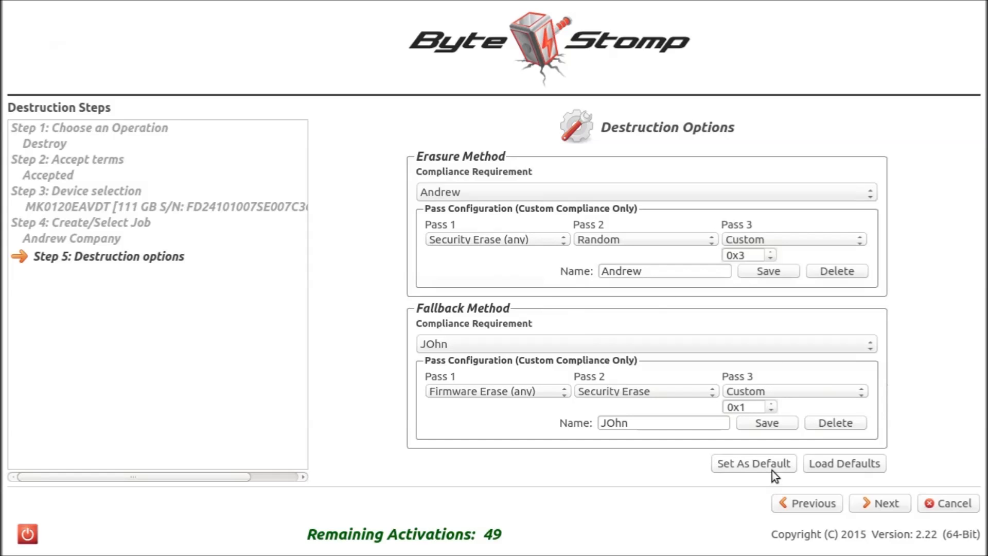
Load the default methods, NIST 800-88 Purge with NIST 800-88 Clear as fallback, and start the destruction of the selected drive.
left_click(832, 462)
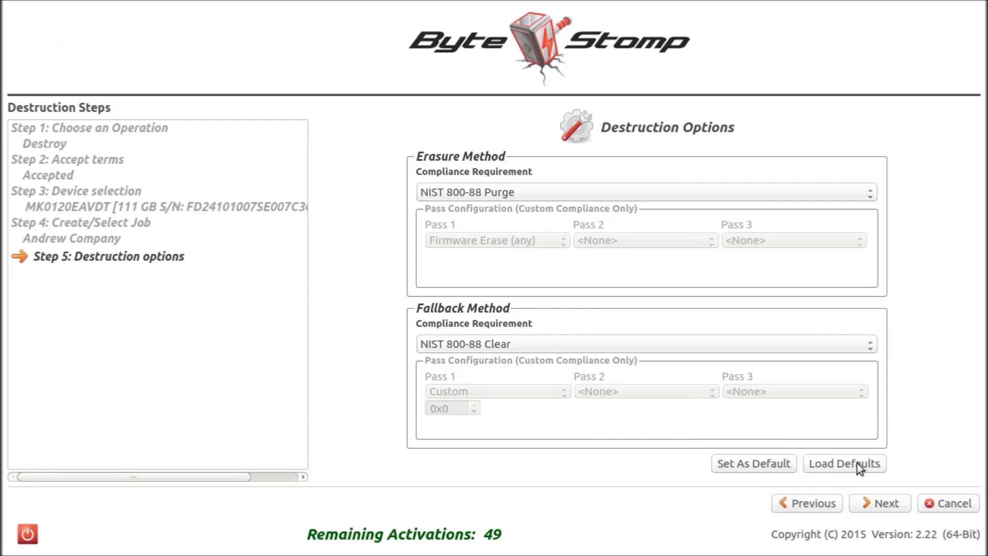
left_click(885, 503)
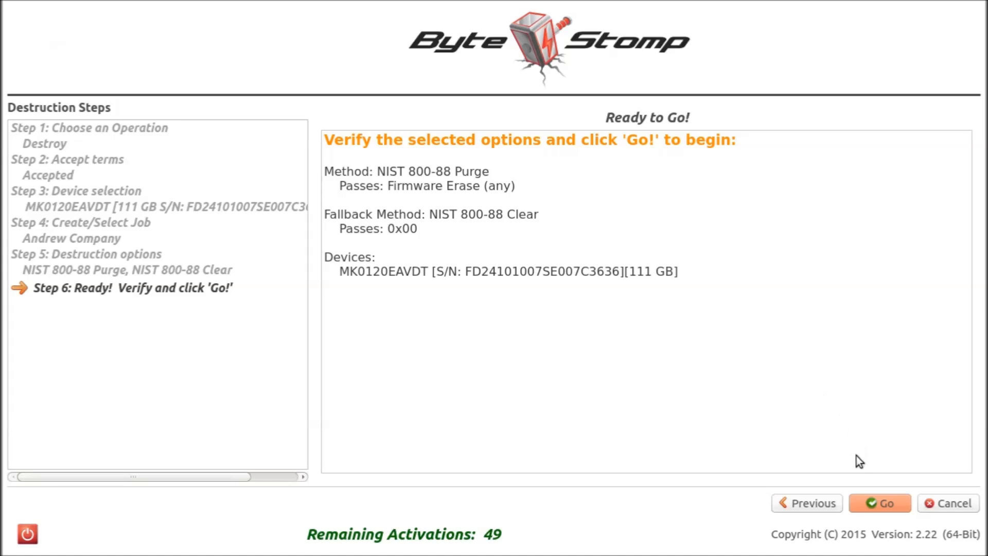
left_click(866, 501)
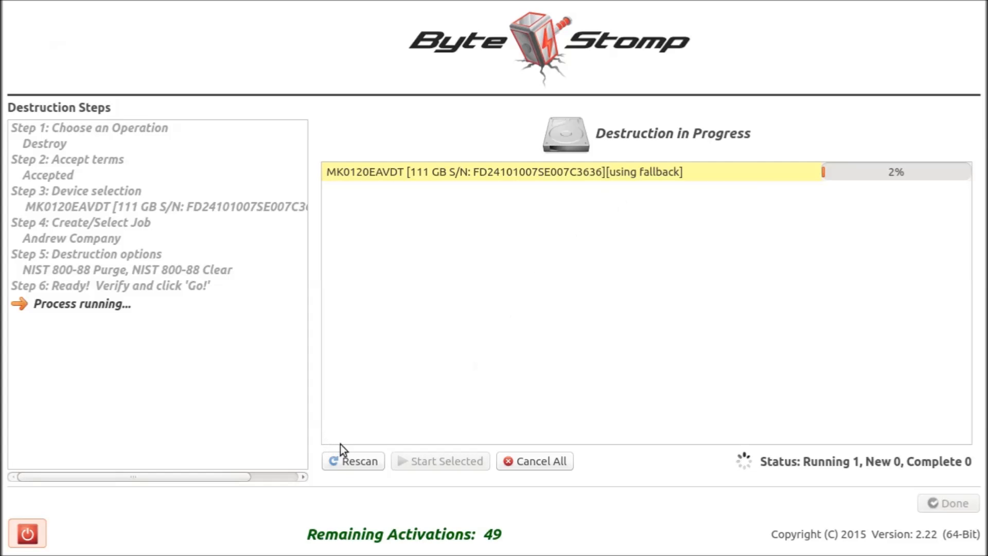
Rescan for drives during the running process and start the erasure of the new 3.9 GB Flash_Disk.
left_click(346, 460)
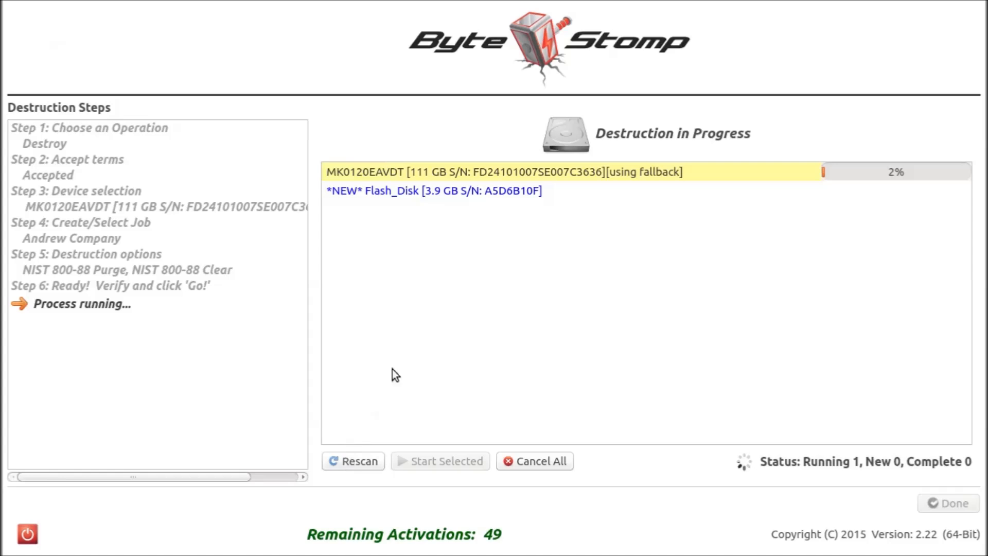
left_click(409, 194)
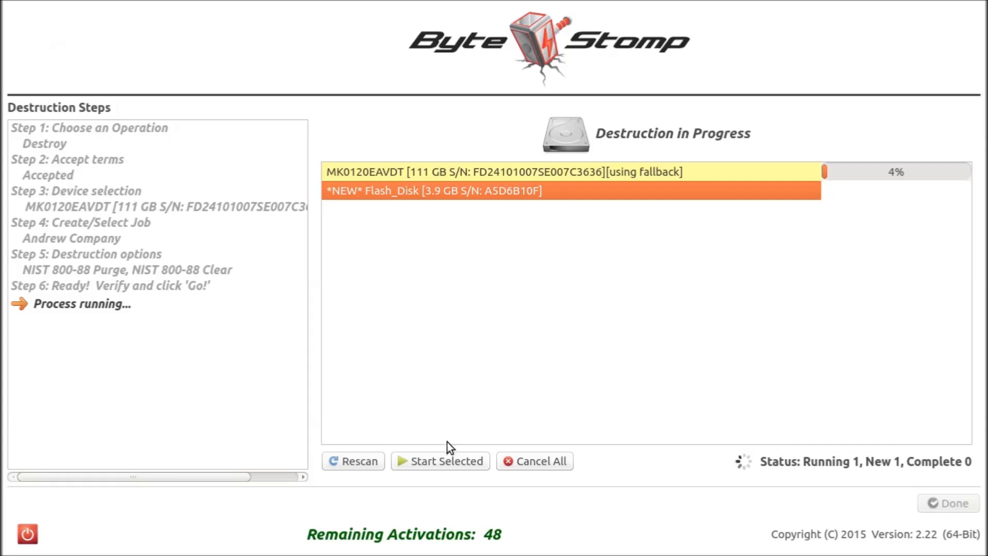
left_click(438, 467)
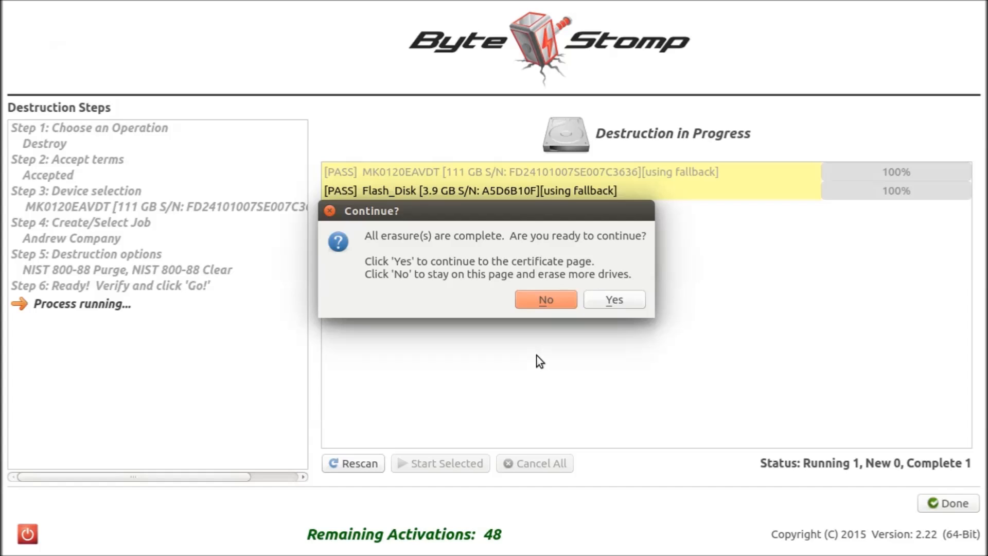
Continue to the certificate page and review the whole Session Overview and the Certificate of Compliance down to its drive list.
left_click(605, 305)
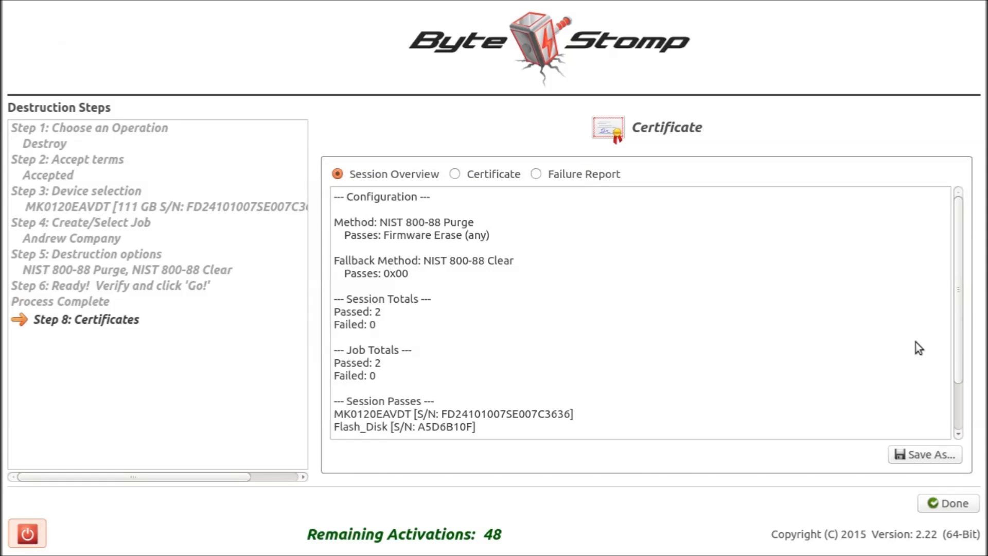
left_click_drag(959, 346, 961, 414)
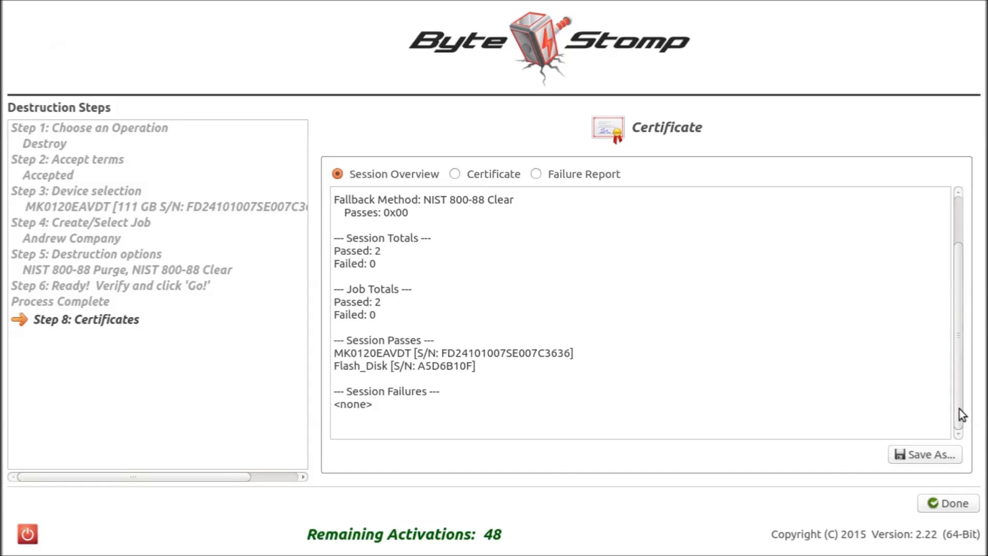
left_click_drag(960, 406, 955, 344)
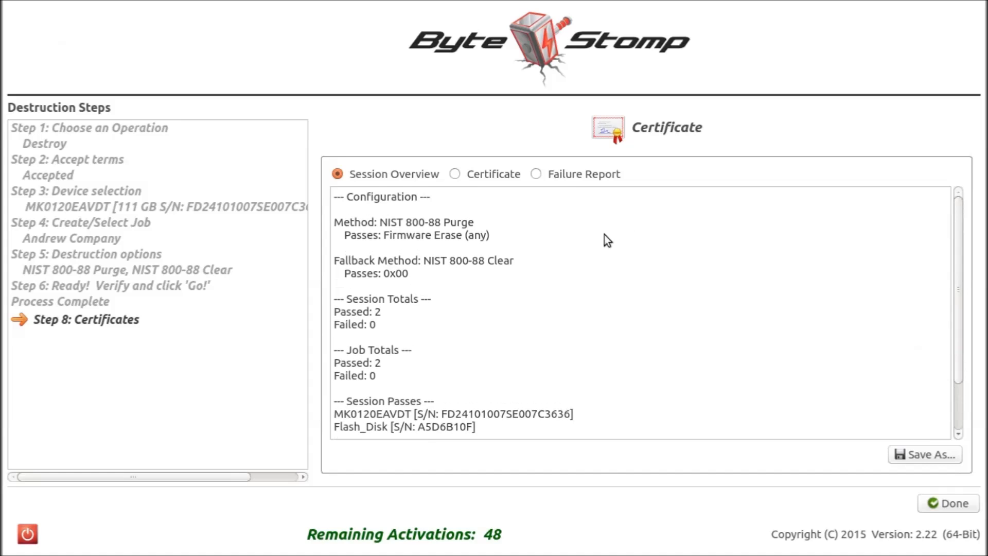
left_click(499, 175)
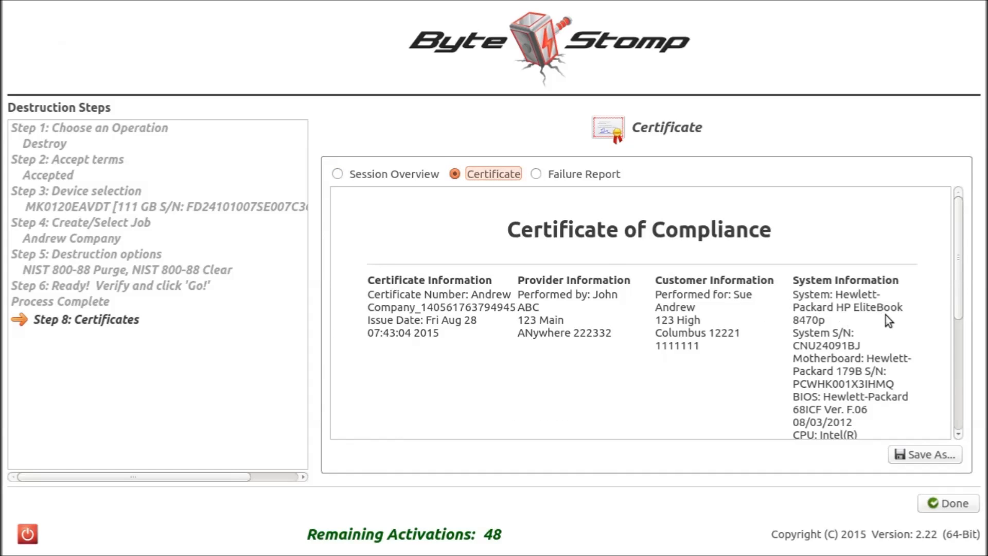
left_click_drag(957, 312, 956, 429)
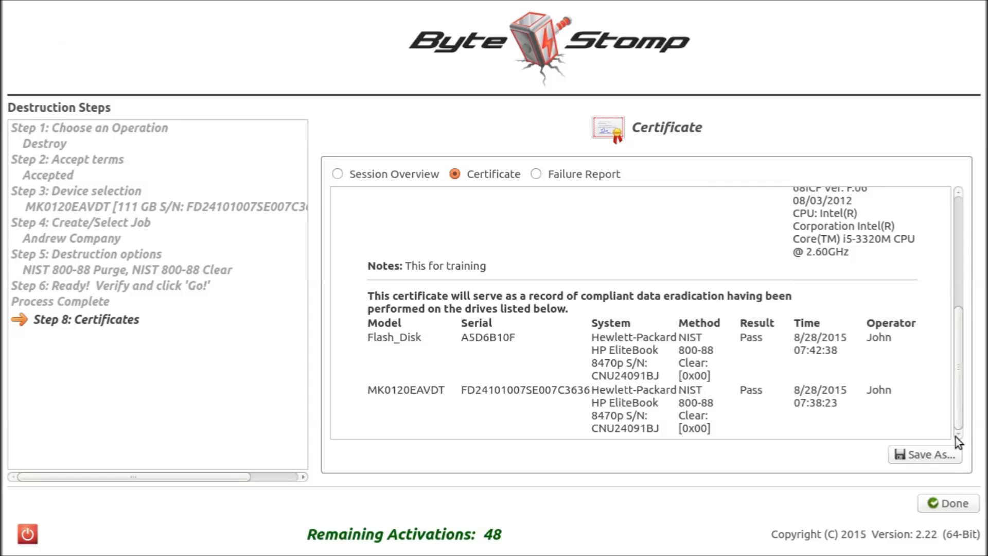
View the certificate's save options and the Failure Report, and finish the session to return to the main menu.
left_click(929, 454)
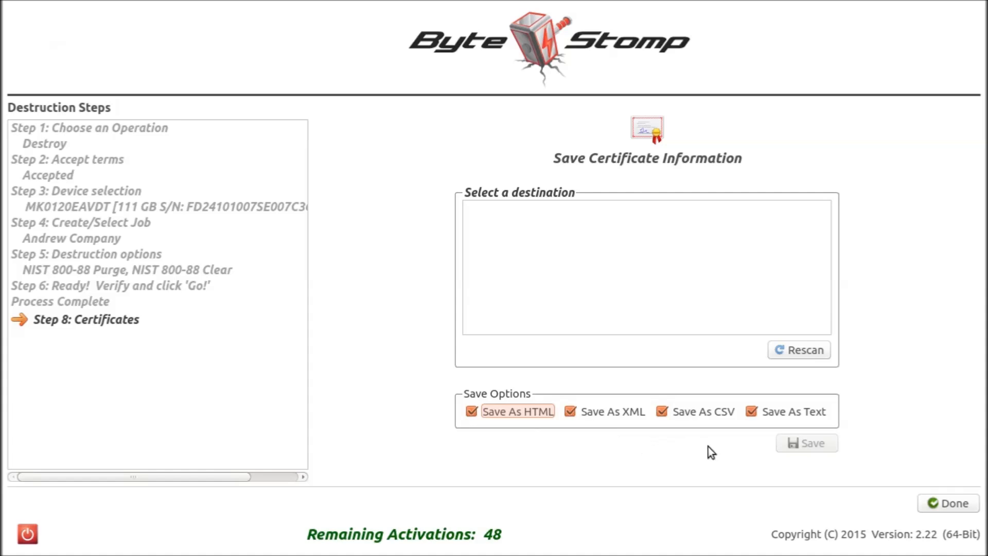
left_click(952, 512)
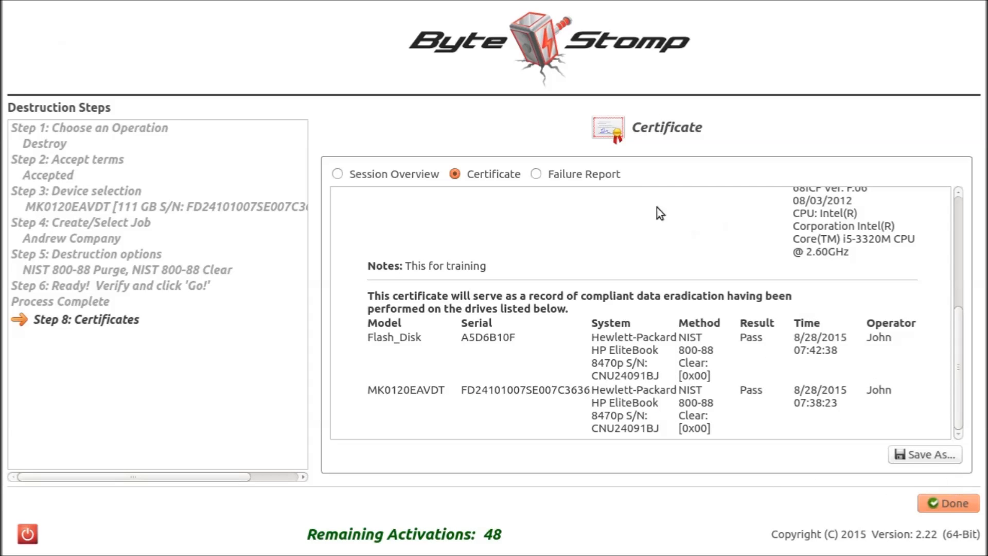
left_click(608, 173)
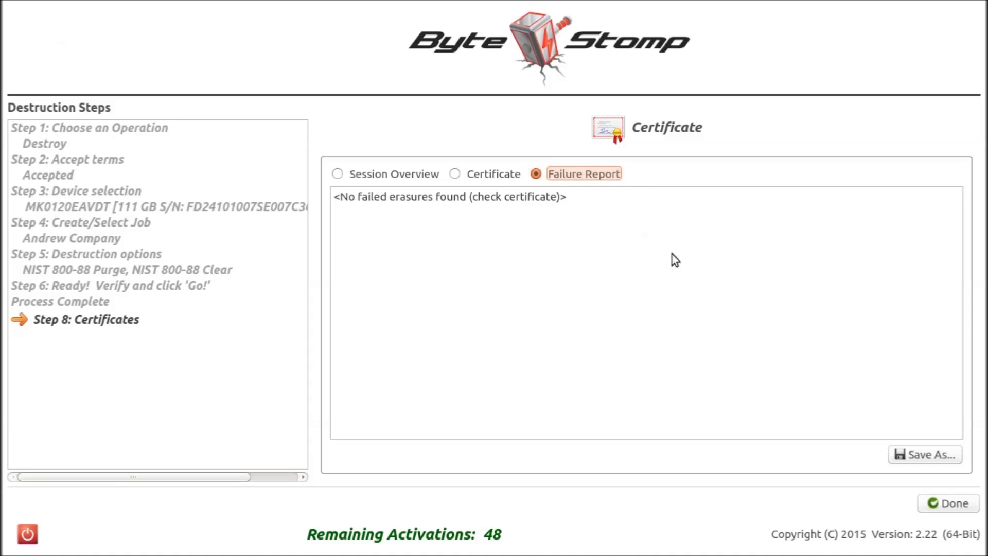
left_click(948, 510)
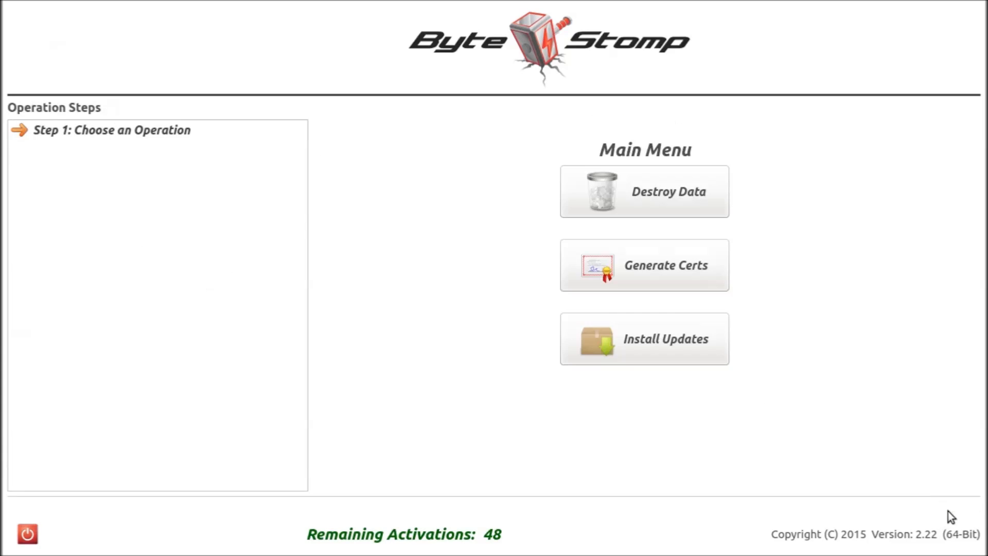